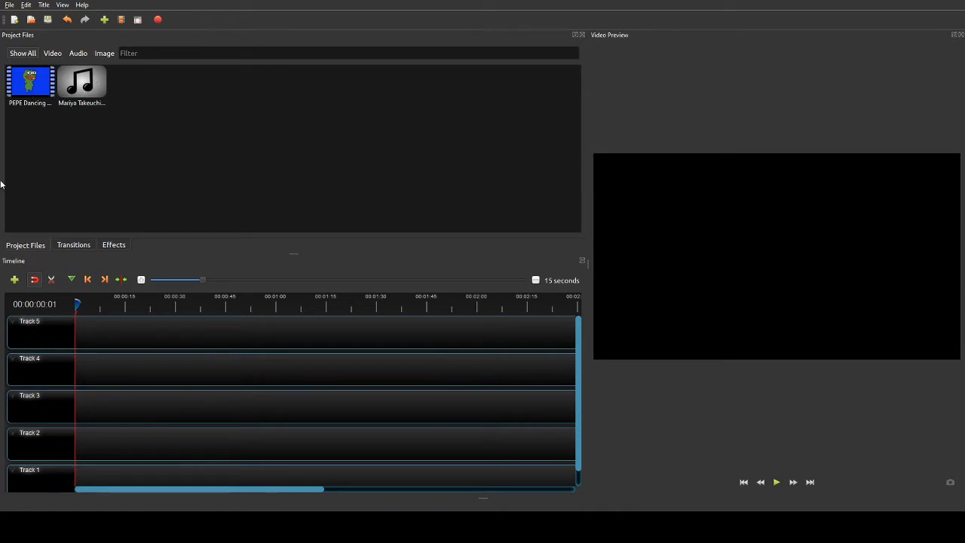
# - Place the PEPE Dancing video on Track 4 and the mp3 music on Track 3, both at 0
pyautogui.click(36, 83)
pyautogui.moveTo(36, 83); pyautogui.dragTo(68, 368)
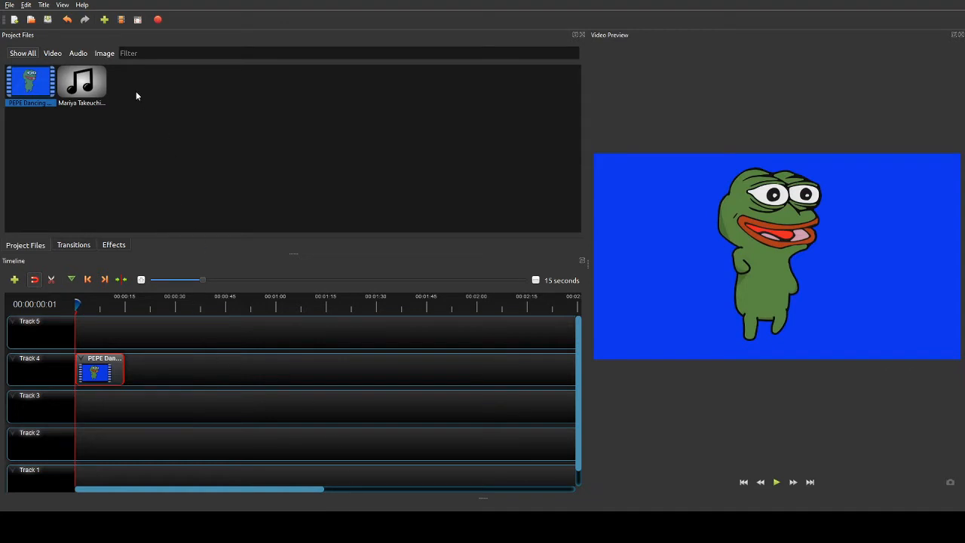
pyautogui.click(93, 85)
pyautogui.moveTo(93, 85); pyautogui.dragTo(62, 377)
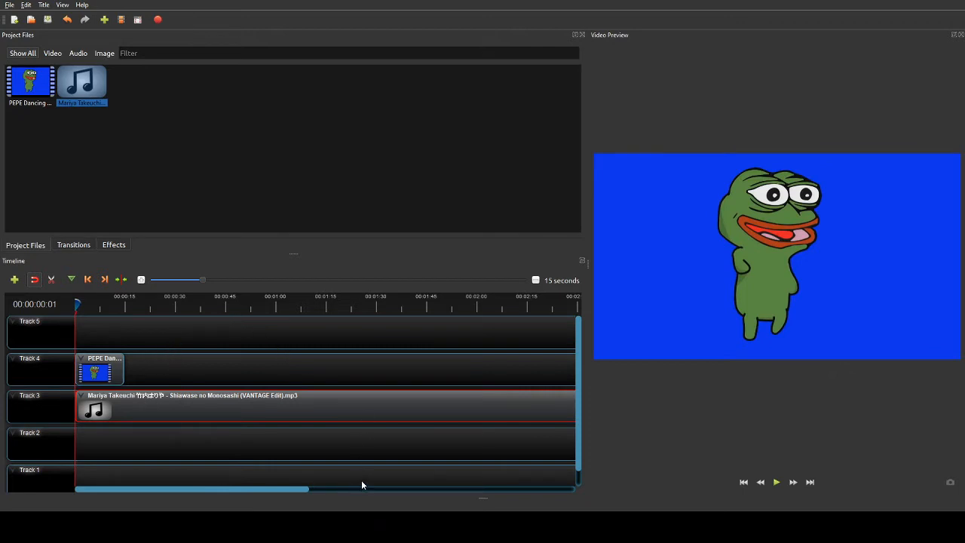
# - Create a 'Like and Sub for Frog Dance' title and save it to Project Files as TitleFileName-1
pyautogui.click(76, 302)
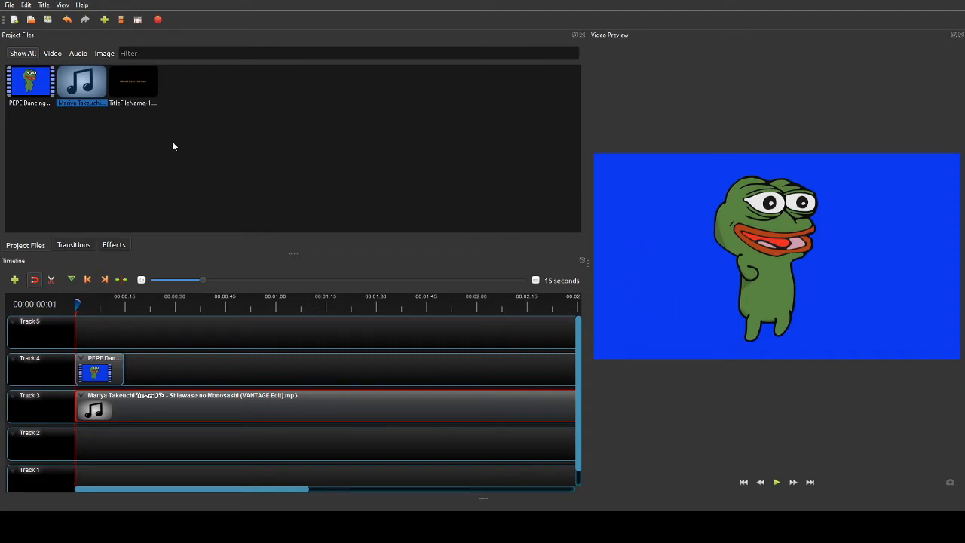
# - Drop TitleFileName-1 onto Track 5 at the start and play the preview
pyautogui.moveTo(142, 92); pyautogui.dragTo(74, 322)
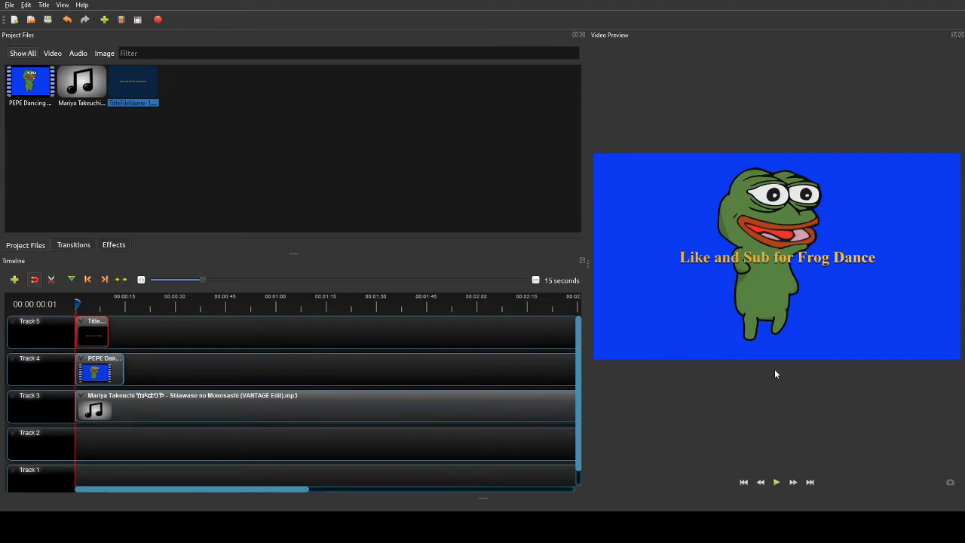
pyautogui.click(776, 483)
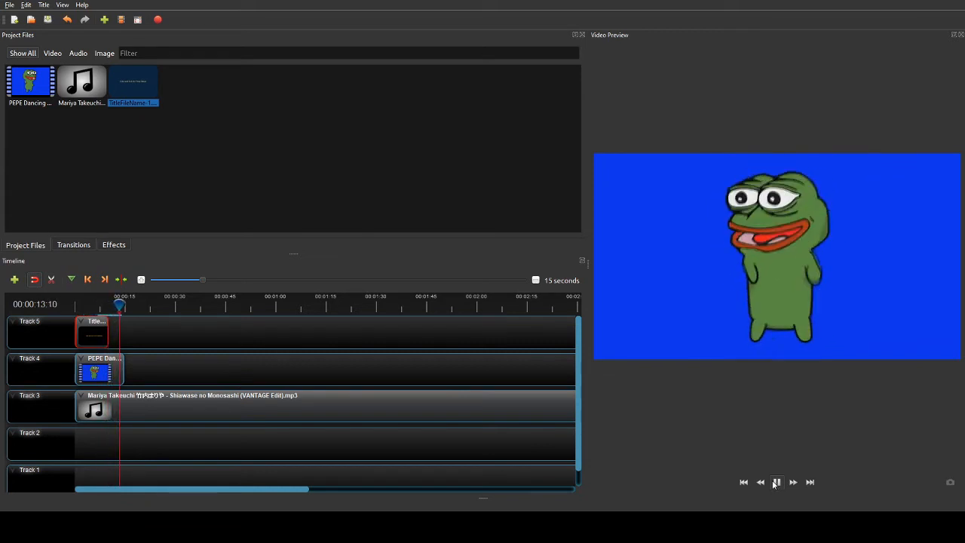
# - Stop playback, return the playhead to 0 and zoom the timeline in to 1 second
pyautogui.click(775, 483)
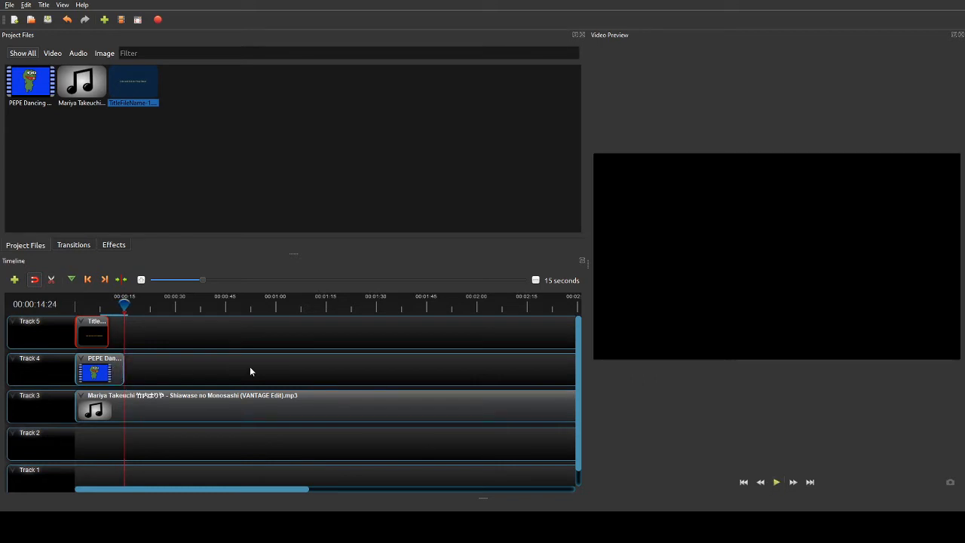
pyautogui.press('Left')
pyautogui.press('Left')
pyautogui.press('Left')
pyautogui.press('Left')
pyautogui.press('Left')
pyautogui.press('Left')
pyautogui.press('Left')
pyautogui.press('Left')
pyautogui.press('Left')
pyautogui.press('Left')
pyautogui.press('Left')
pyautogui.press('Left')
pyautogui.press('Left')
pyautogui.press('Left')
pyautogui.press('Left')
pyautogui.press('Left')
pyautogui.press('Left')
pyautogui.press('Left')
pyautogui.press('Left')
pyautogui.press('Left')
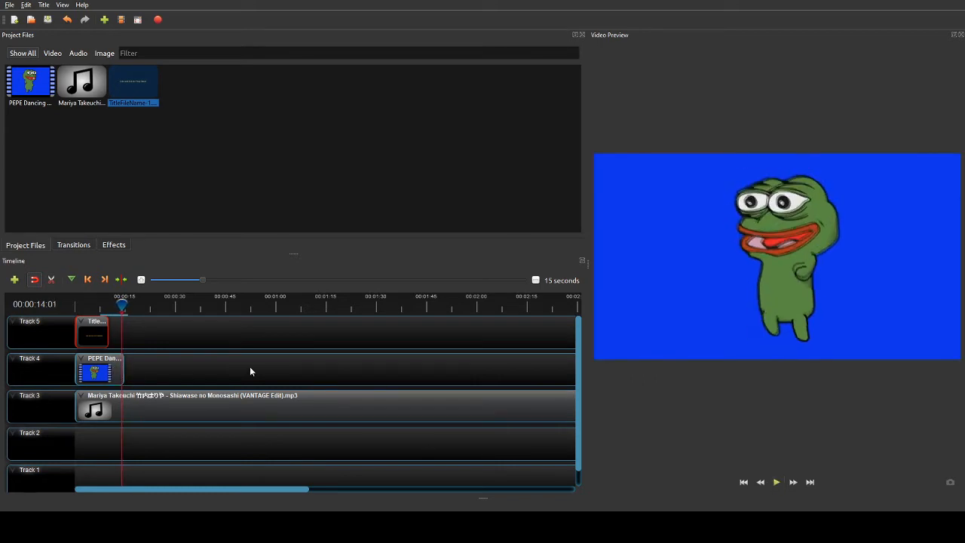
pyautogui.press('Left')
pyautogui.press('Left')
pyautogui.press('Left')
pyautogui.press('Left')
pyautogui.press('Left')
pyautogui.press('Left')
pyautogui.press('Left')
pyautogui.press('Left')
pyautogui.press('Left')
pyautogui.press('Left')
pyautogui.press('Left')
pyautogui.press('Left')
pyautogui.press('Left')
pyautogui.press('Left')
pyautogui.press('Left')
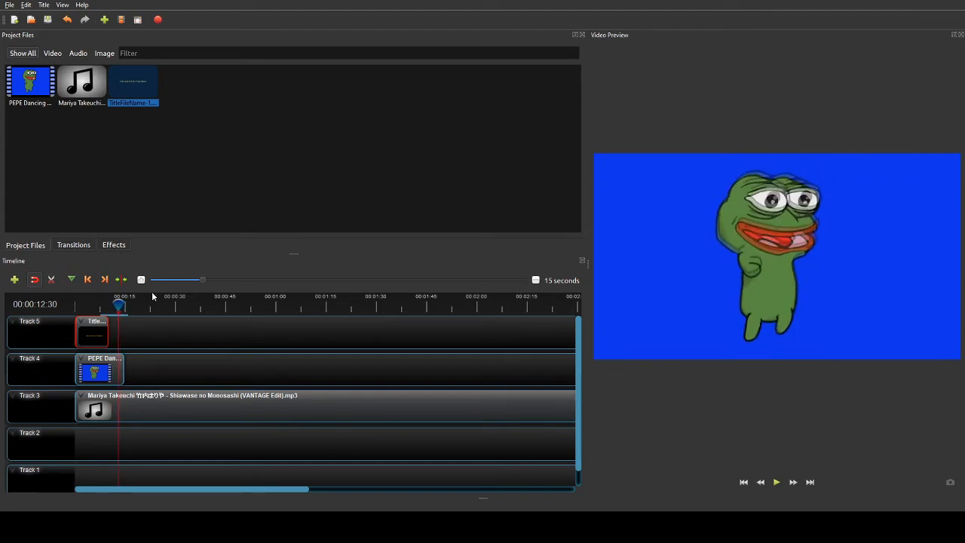
pyautogui.moveTo(118, 301); pyautogui.dragTo(76, 301)
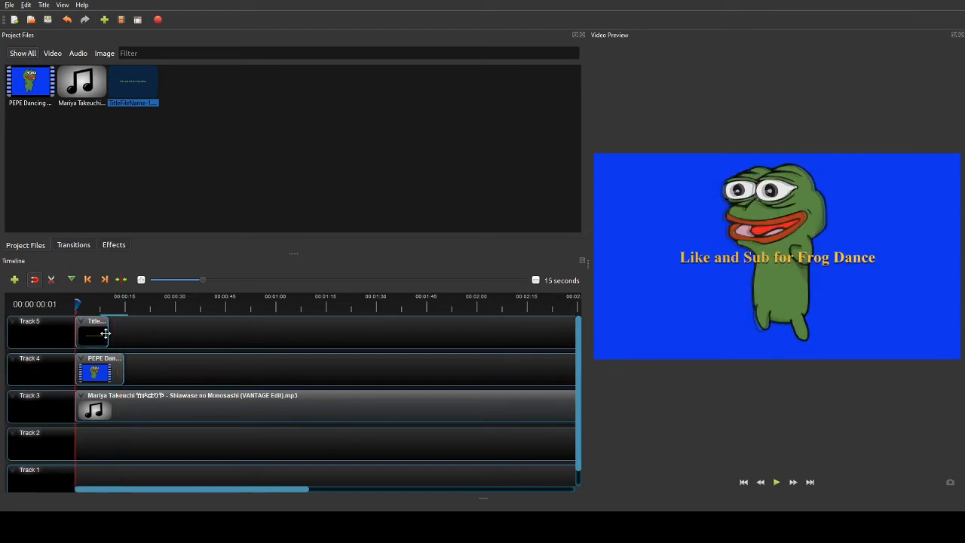
pyautogui.click(141, 280)
pyautogui.click(141, 280)
pyautogui.click(141, 280)
pyautogui.click(141, 280)
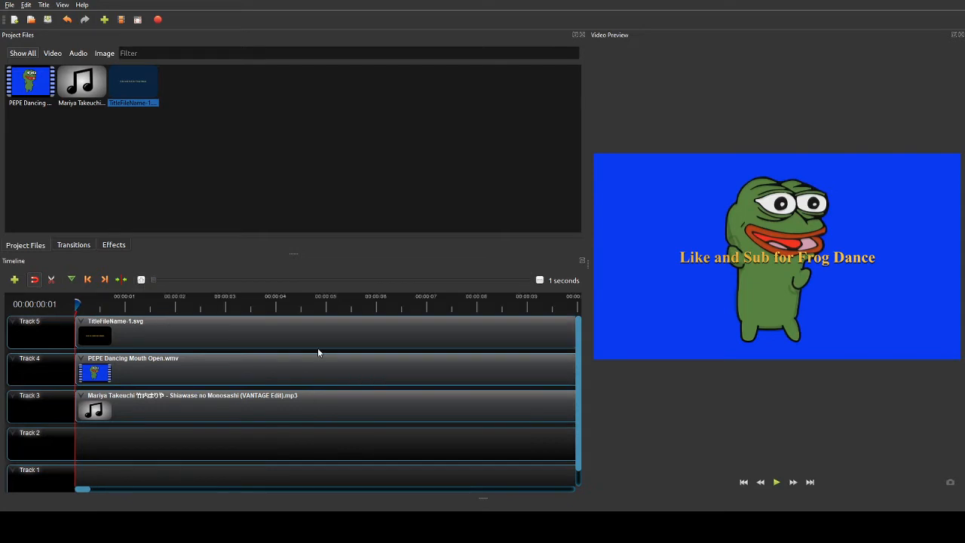
# - Stretch the title to the video's end, split the music at about 14 seconds and delete the rest
pyautogui.click(539, 280)
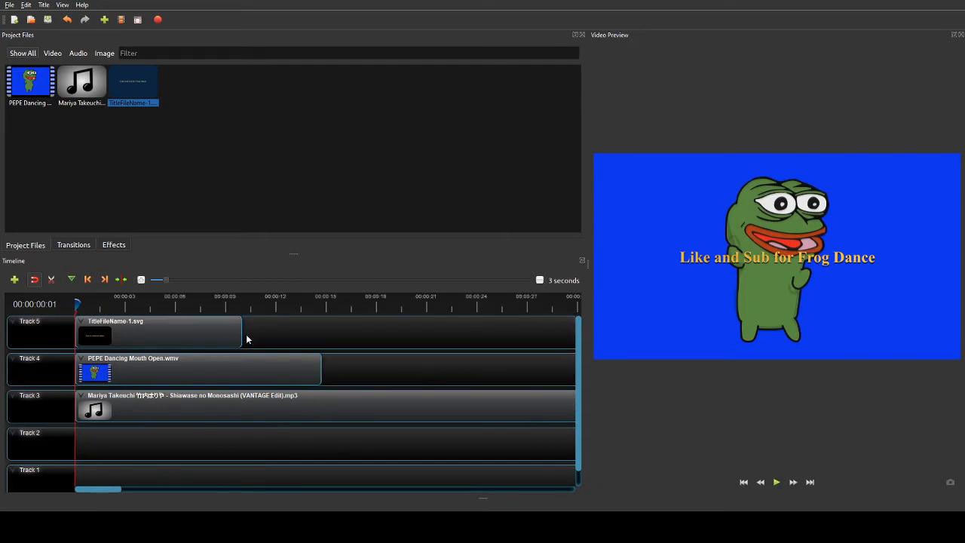
pyautogui.moveTo(242, 331); pyautogui.dragTo(322, 332)
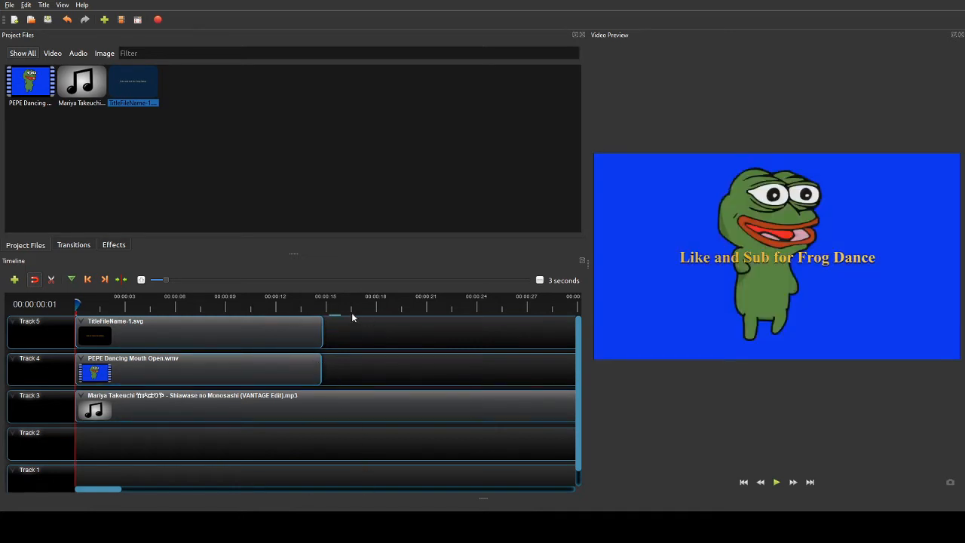
pyautogui.click(315, 302)
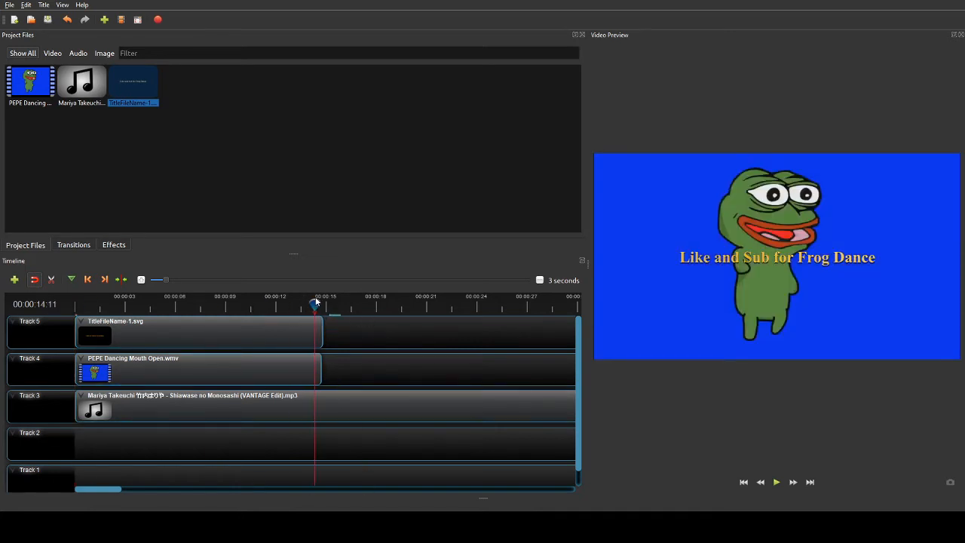
pyautogui.moveTo(315, 301); pyautogui.dragTo(318, 301)
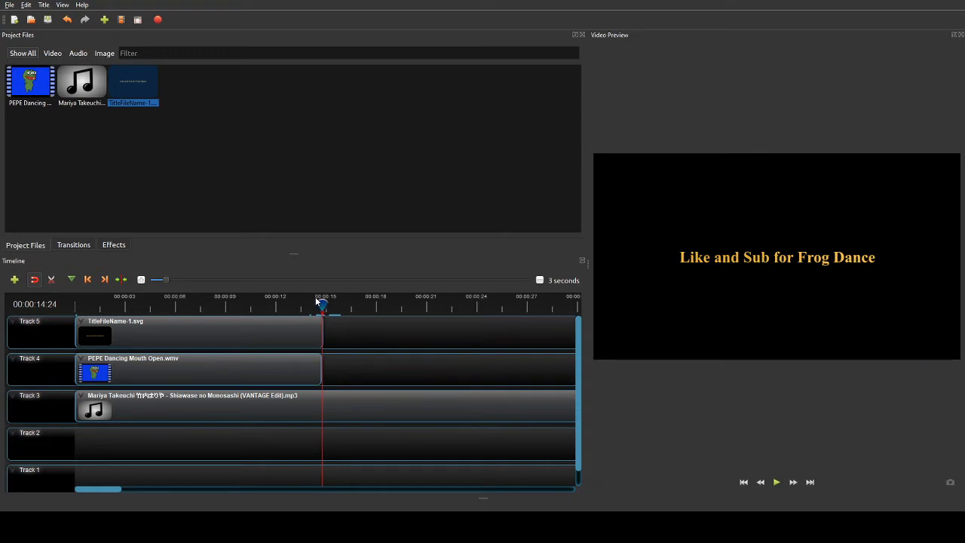
pyautogui.click(342, 415)
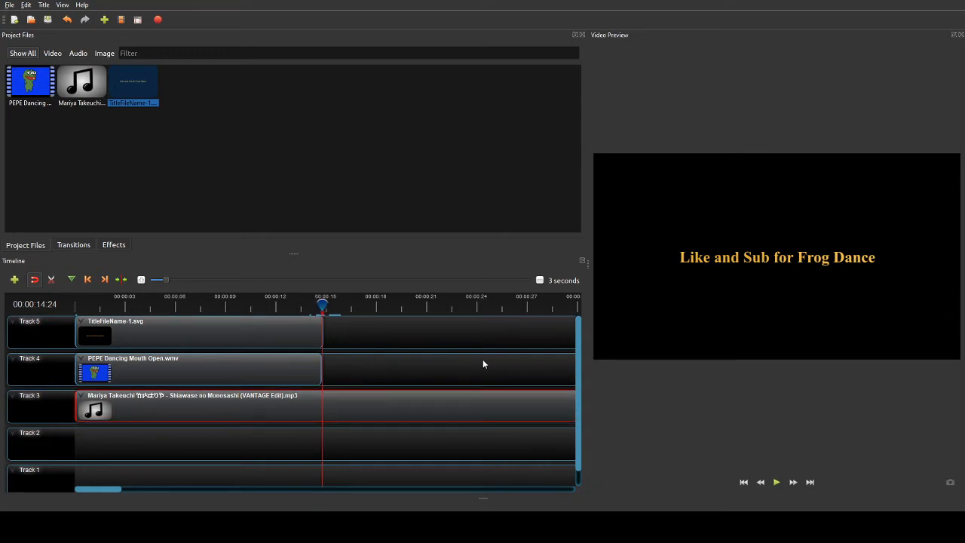
pyautogui.hotkey('ctrl', 'k')
pyautogui.click(340, 407)
pyautogui.press('Delete')
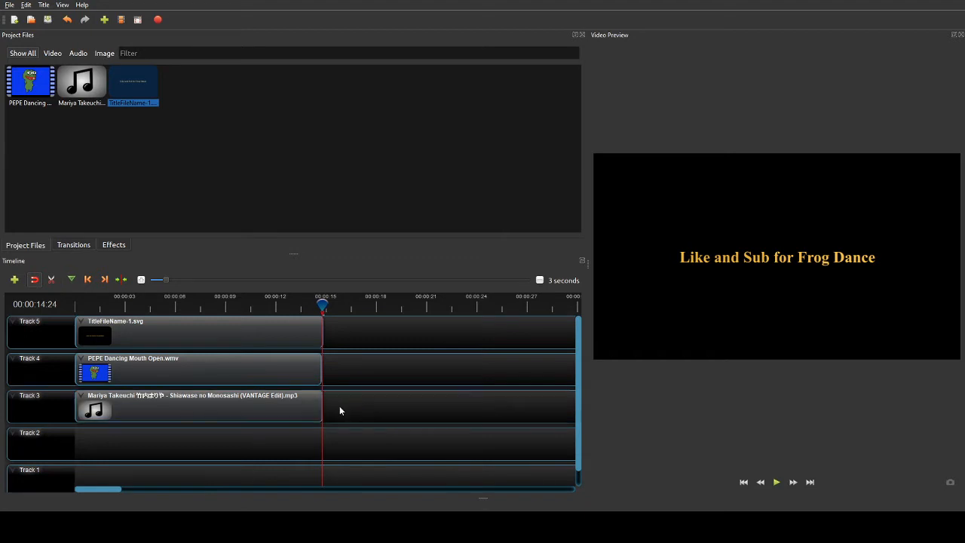
# - Play the edit from the start, replaying from about 2 seconds, and pause at 00:00:03:23
pyautogui.moveTo(324, 308); pyautogui.dragTo(42, 303)
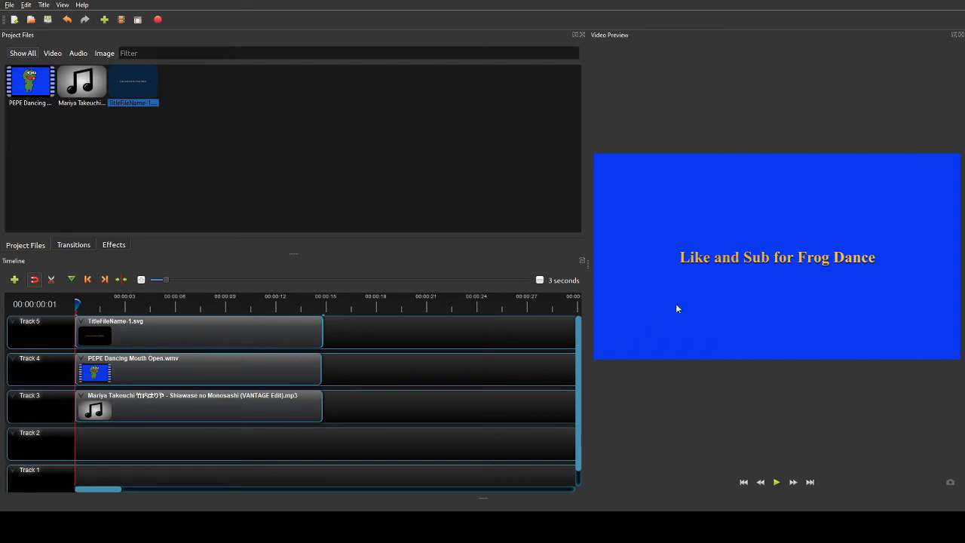
pyautogui.click(776, 481)
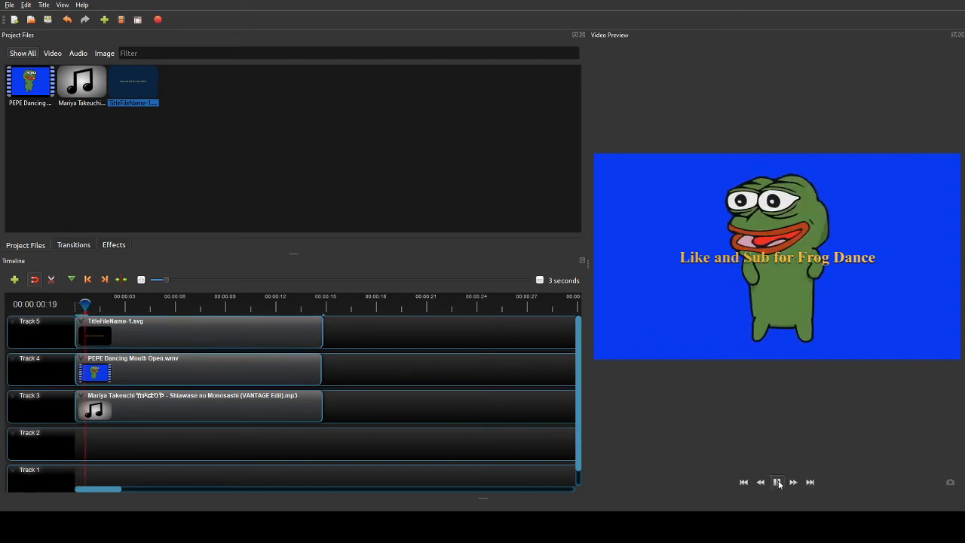
pyautogui.click(777, 482)
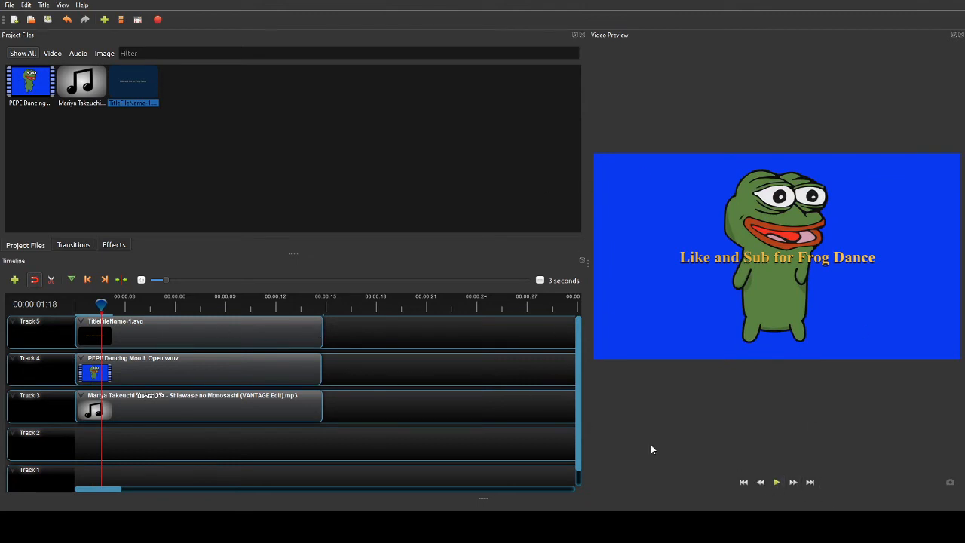
pyautogui.press('space')
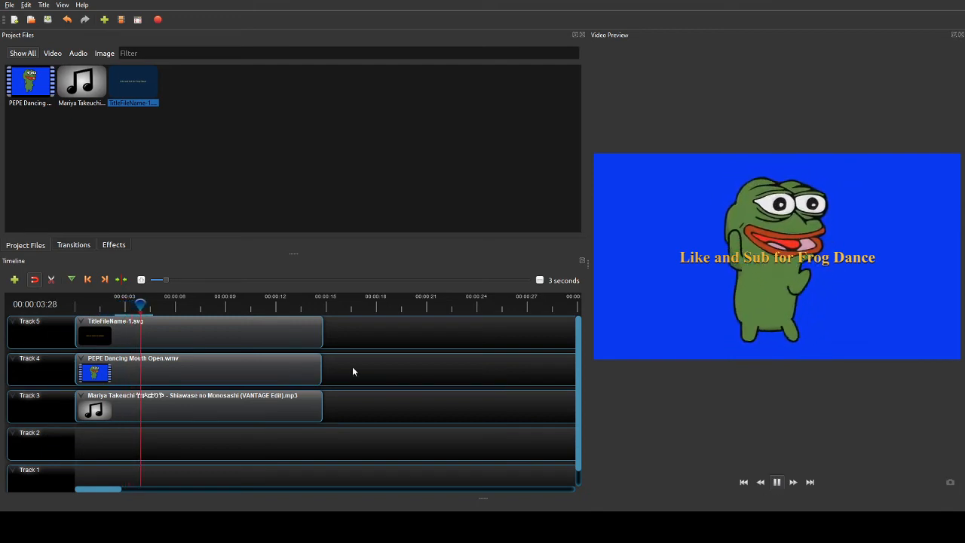
pyautogui.press('space')
pyautogui.moveTo(155, 303); pyautogui.dragTo(122, 300)
pyautogui.press('space')
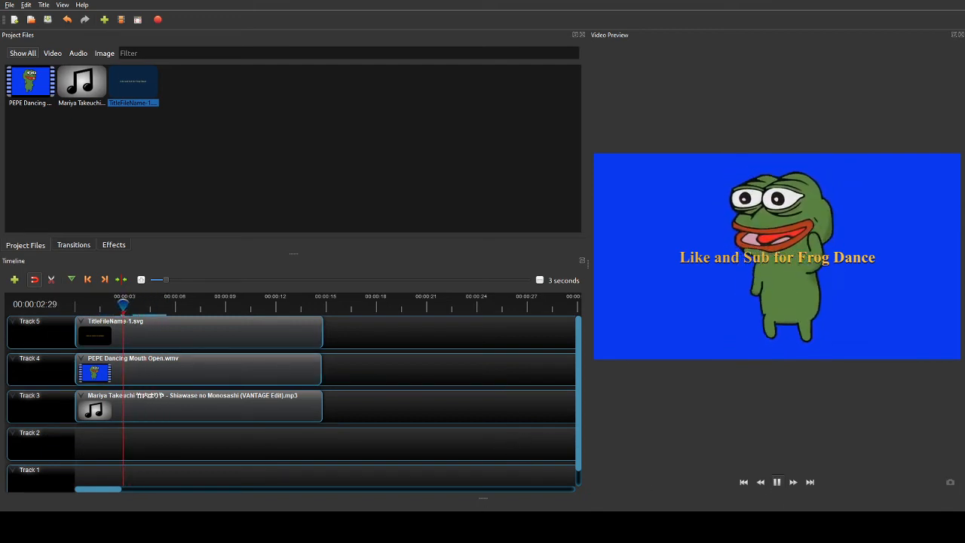
pyautogui.press('space')
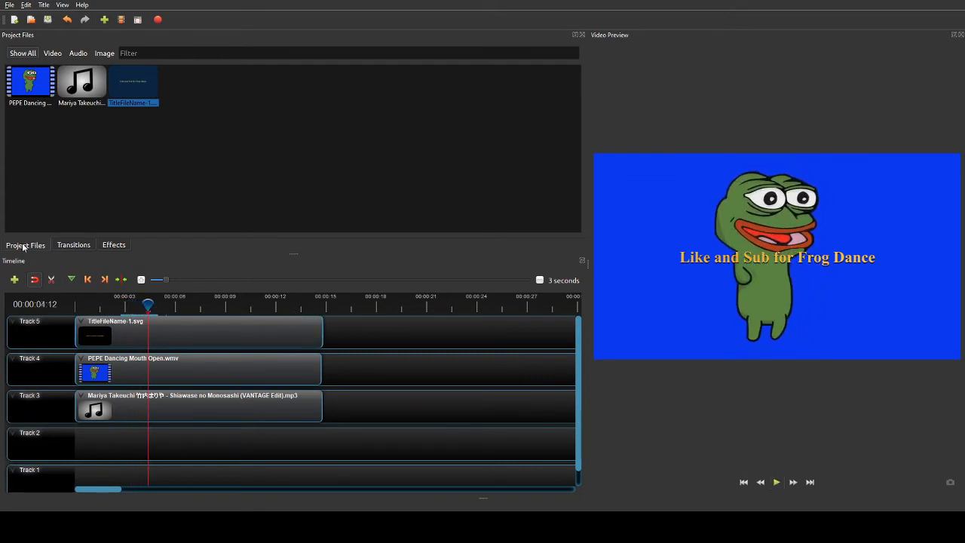
pyautogui.moveTo(147, 303); pyautogui.dragTo(113, 303)
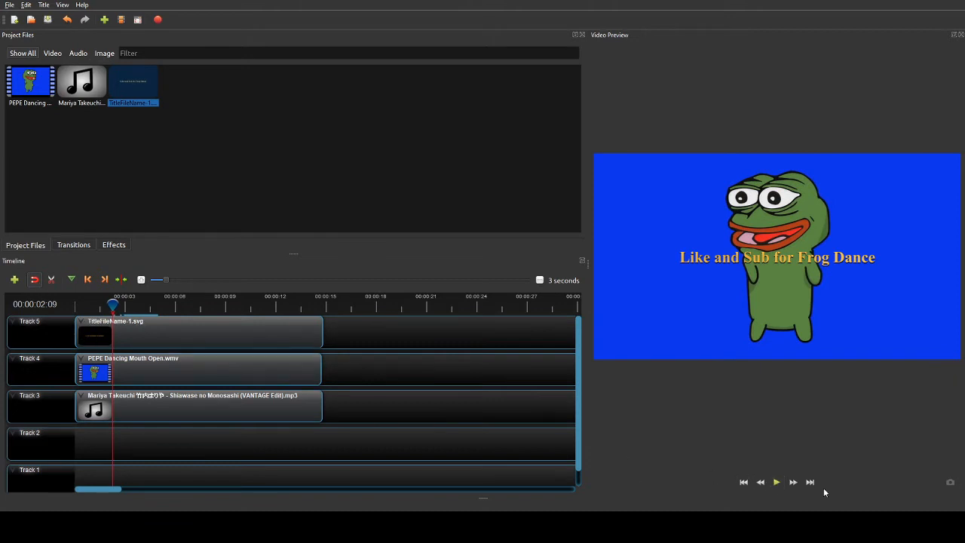
pyautogui.click(778, 482)
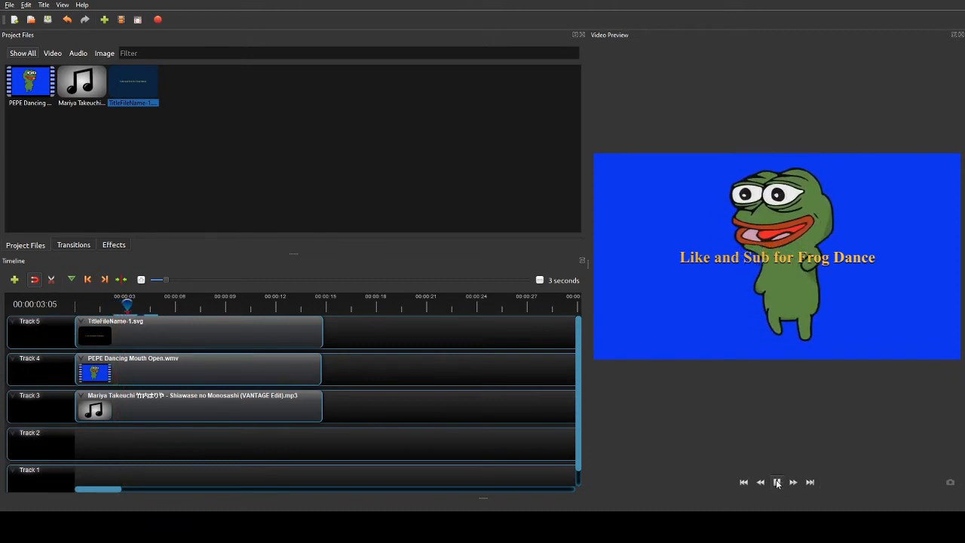
pyautogui.press('space')
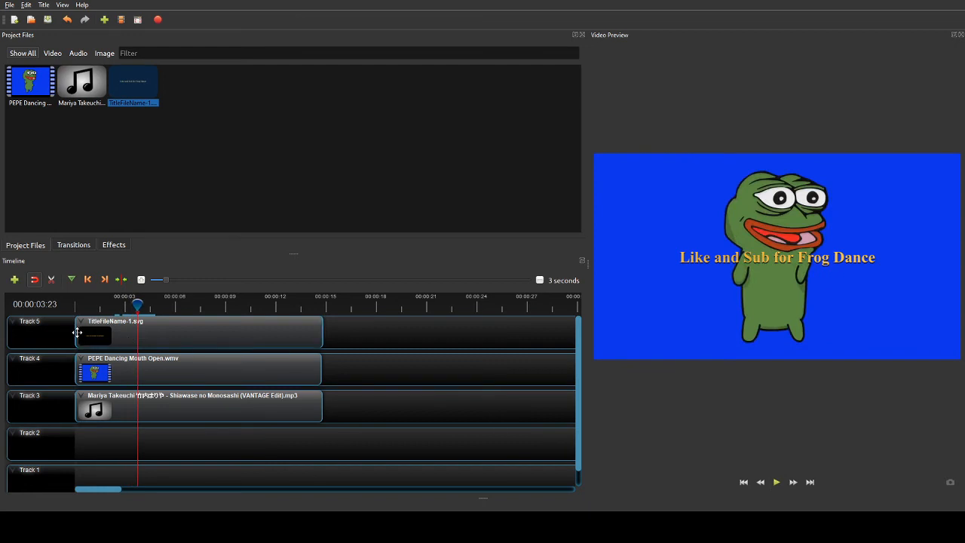
# - Trim the title clip to start at 00:00:03:23 and preview it from the beginning
pyautogui.moveTo(74, 332); pyautogui.dragTo(138, 331)
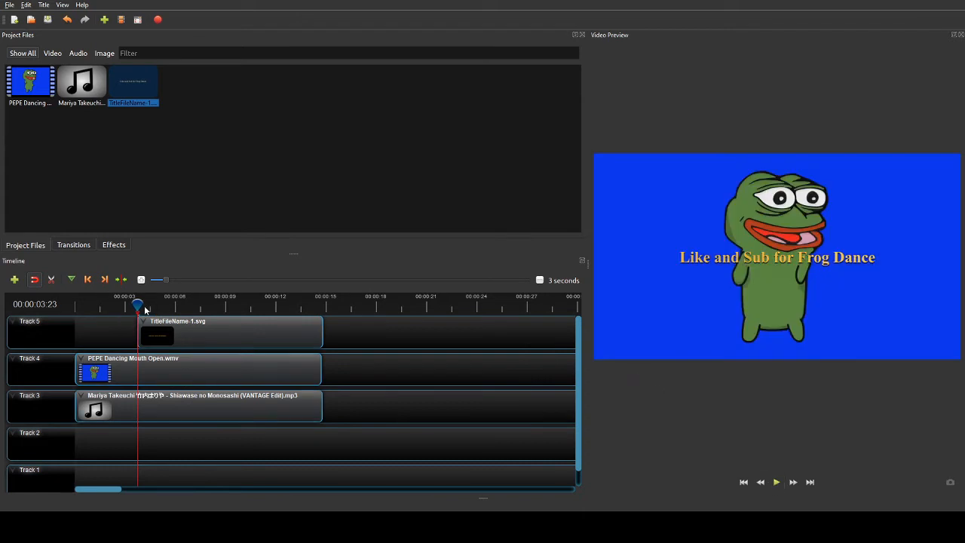
pyautogui.moveTo(141, 305); pyautogui.dragTo(41, 306)
pyautogui.click(776, 482)
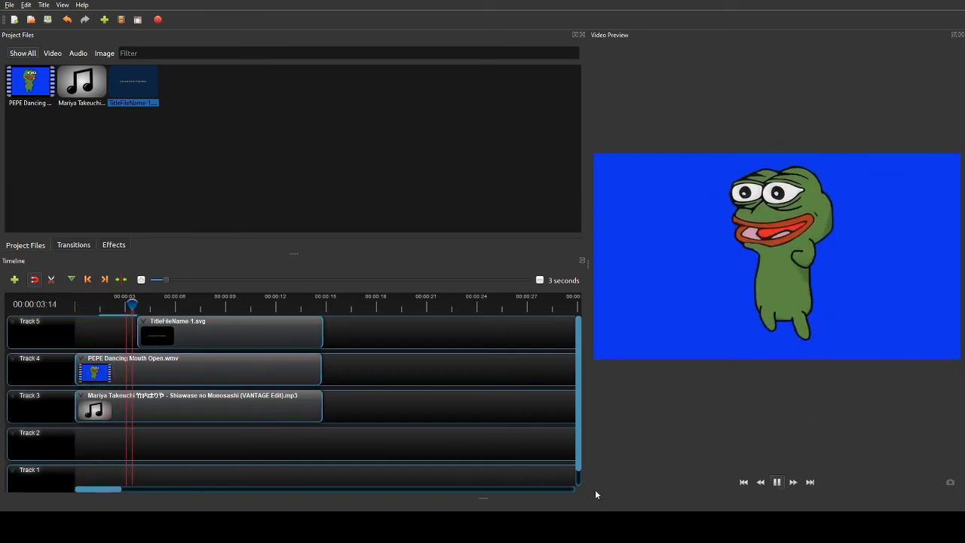
pyautogui.click(776, 482)
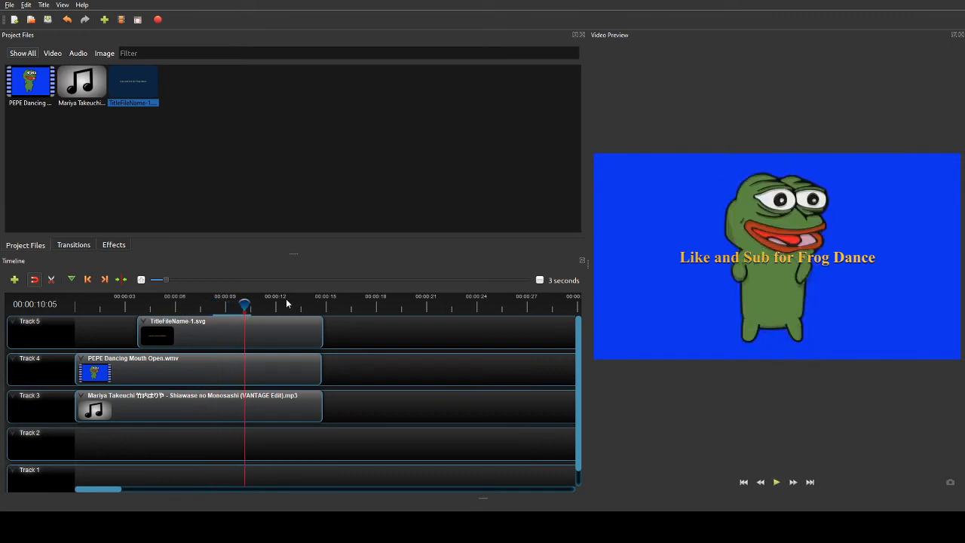
# - Open the title clip's Properties with the playhead at about 00:00:03:17
pyautogui.moveTo(248, 303); pyautogui.dragTo(143, 306)
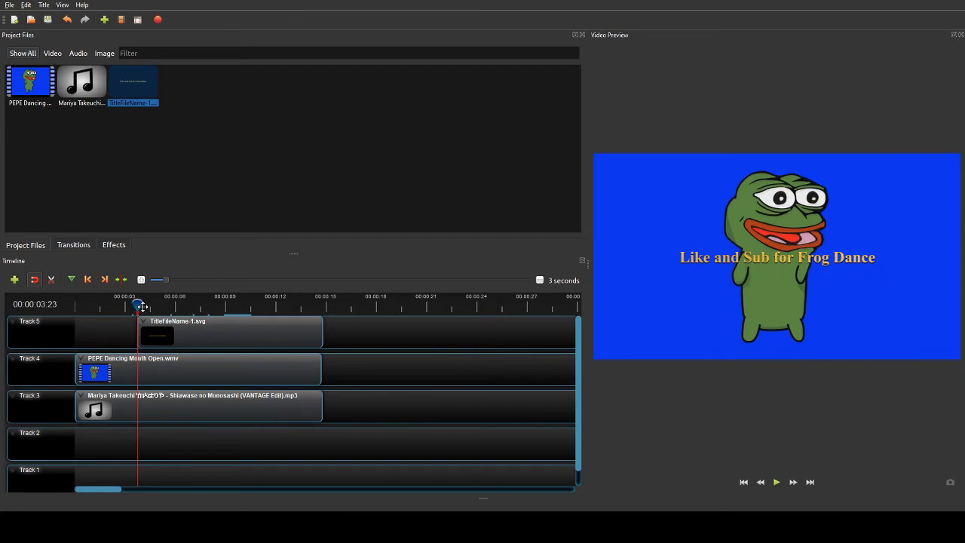
pyautogui.click(209, 336)
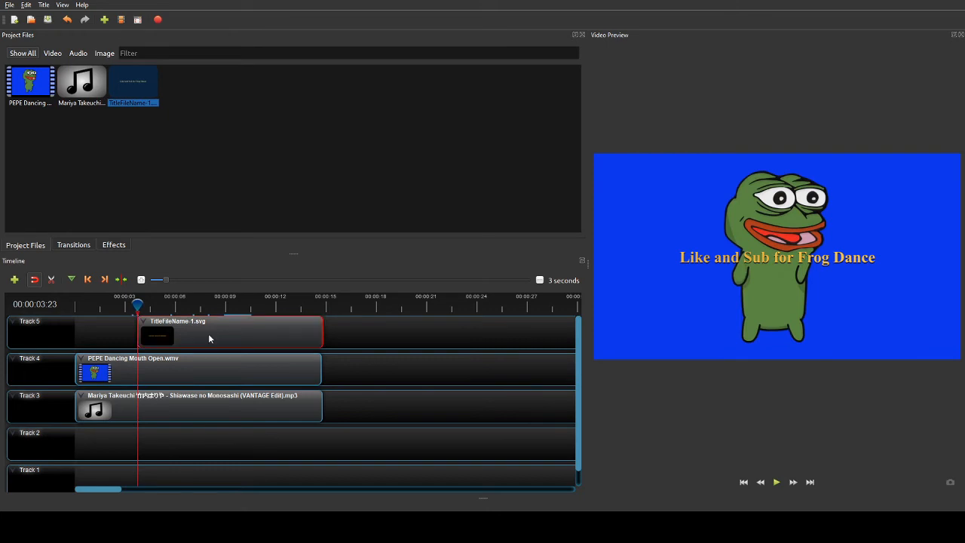
pyautogui.click(254, 466)
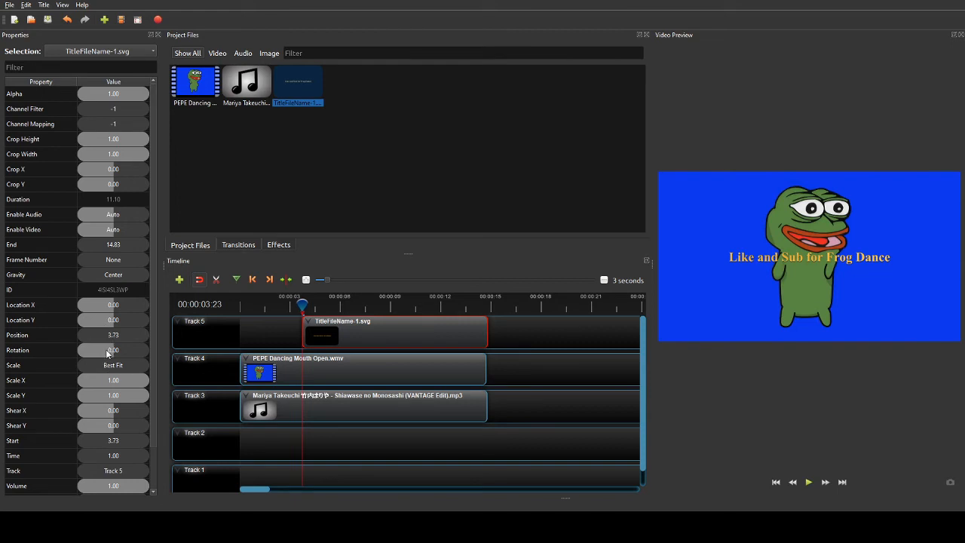
# - Keyframe the title rotation at 10, -30 and 50 degrees, moving its start from 3.73 to 2.23
pyautogui.click(113, 352)
pyautogui.moveTo(112, 353); pyautogui.dragTo(116, 352)
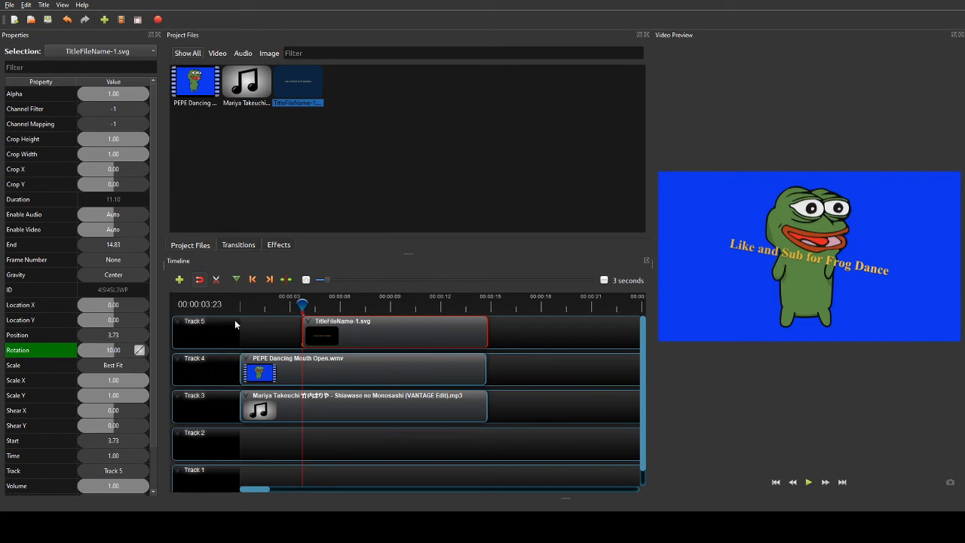
pyautogui.moveTo(304, 305); pyautogui.dragTo(328, 301)
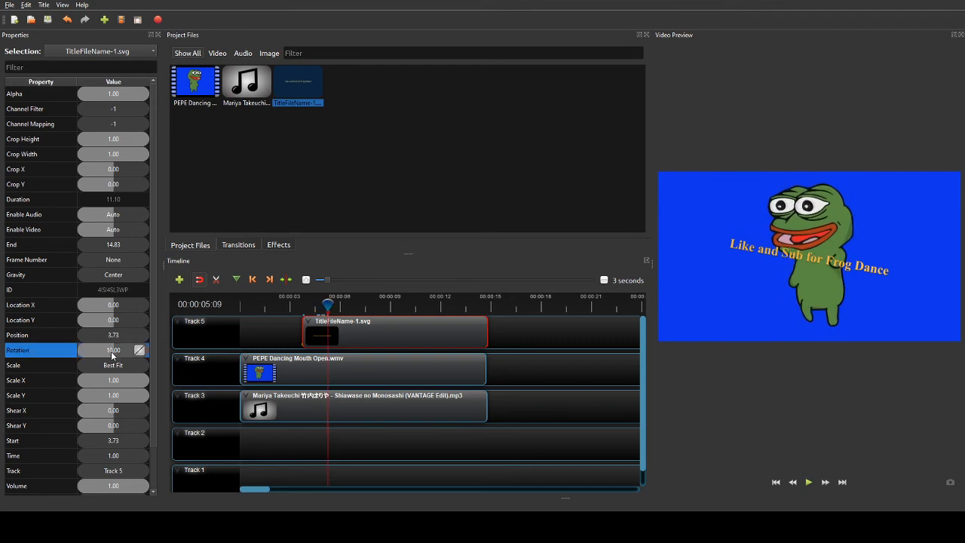
pyautogui.moveTo(109, 353); pyautogui.dragTo(111, 352)
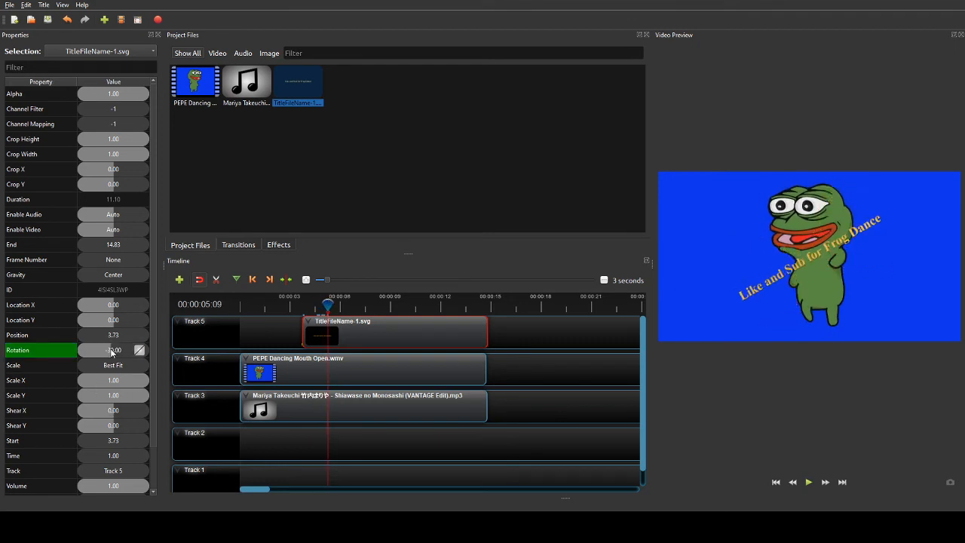
pyautogui.moveTo(324, 304); pyautogui.dragTo(353, 300)
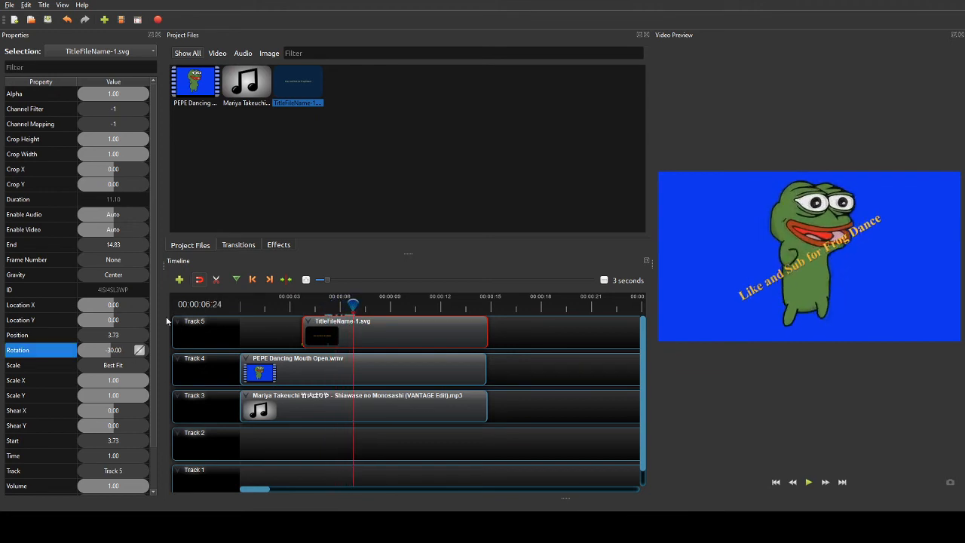
pyautogui.moveTo(140, 338); pyautogui.dragTo(128, 348)
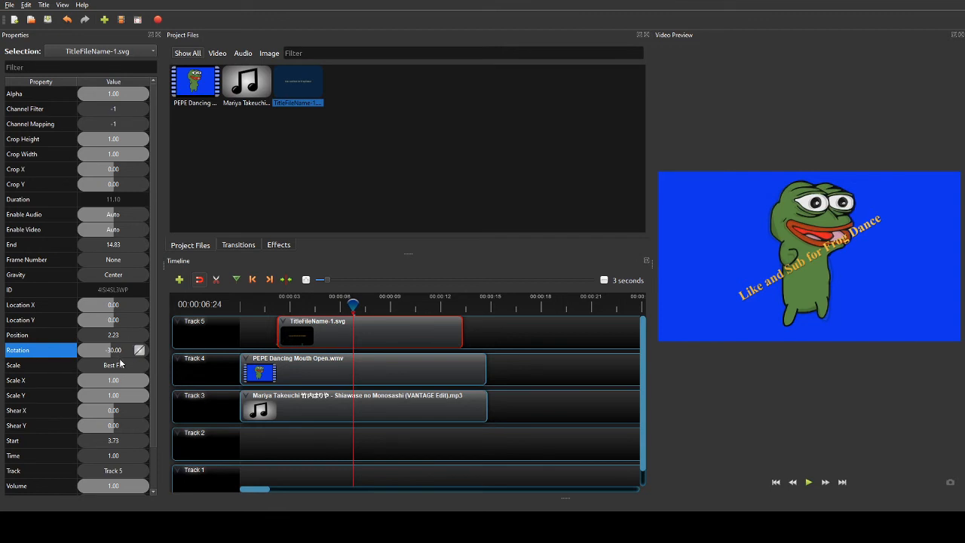
pyautogui.moveTo(114, 358); pyautogui.dragTo(119, 352)
# - Add alternating rotation keyframes at 00:00:08:16, 00:00:10:02 and 00:00:11:21 (-45 degrees)
pyautogui.click(381, 305)
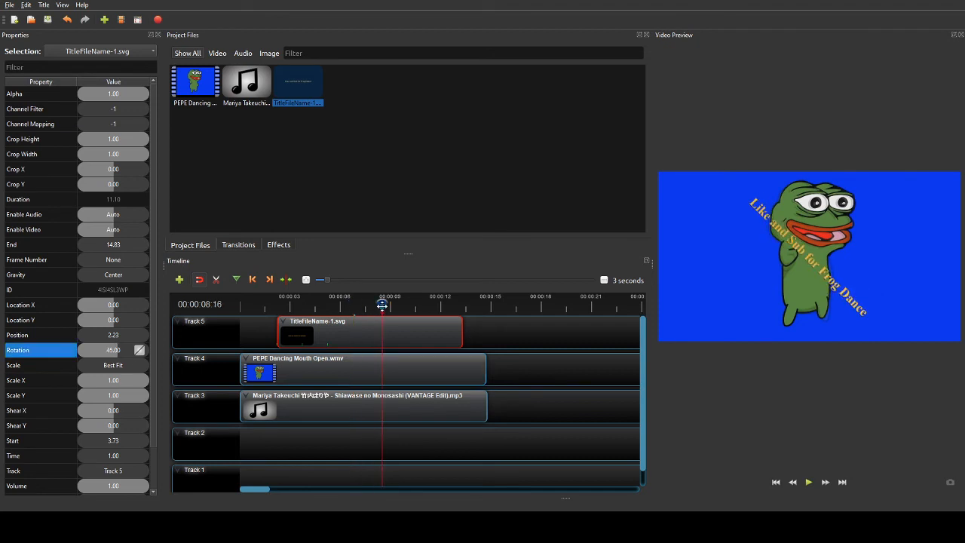
pyautogui.moveTo(116, 354); pyautogui.dragTo(111, 352)
pyautogui.moveTo(379, 300); pyautogui.dragTo(406, 298)
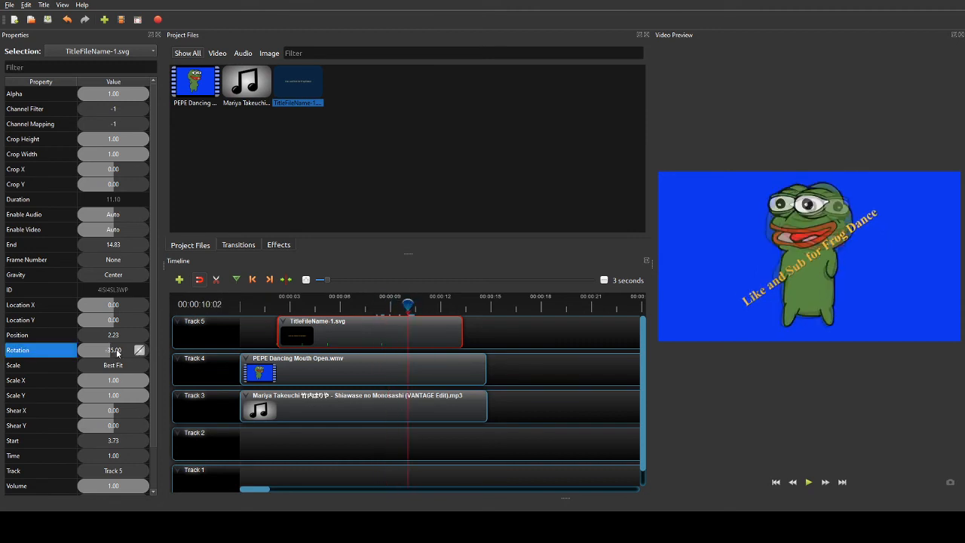
pyautogui.moveTo(117, 352); pyautogui.dragTo(117, 353)
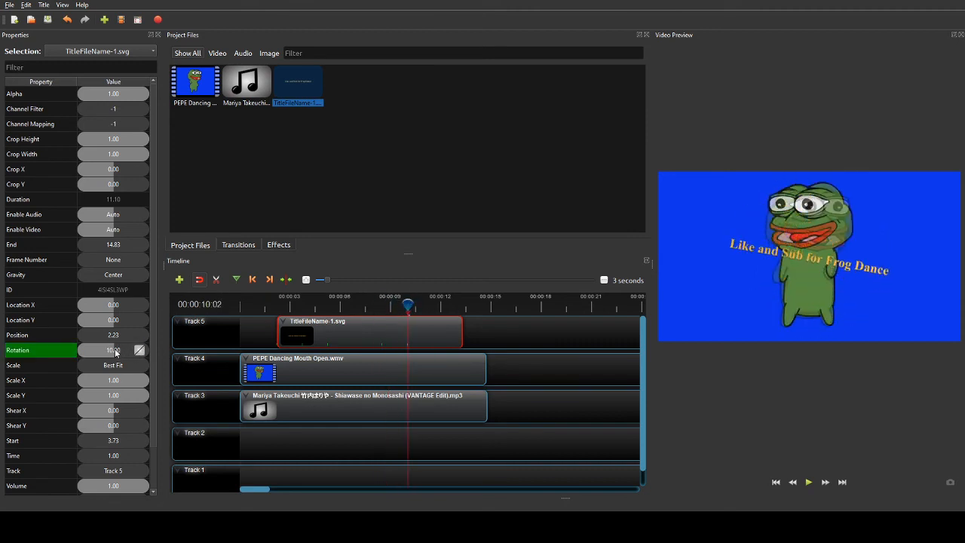
pyautogui.moveTo(406, 307); pyautogui.dragTo(435, 305)
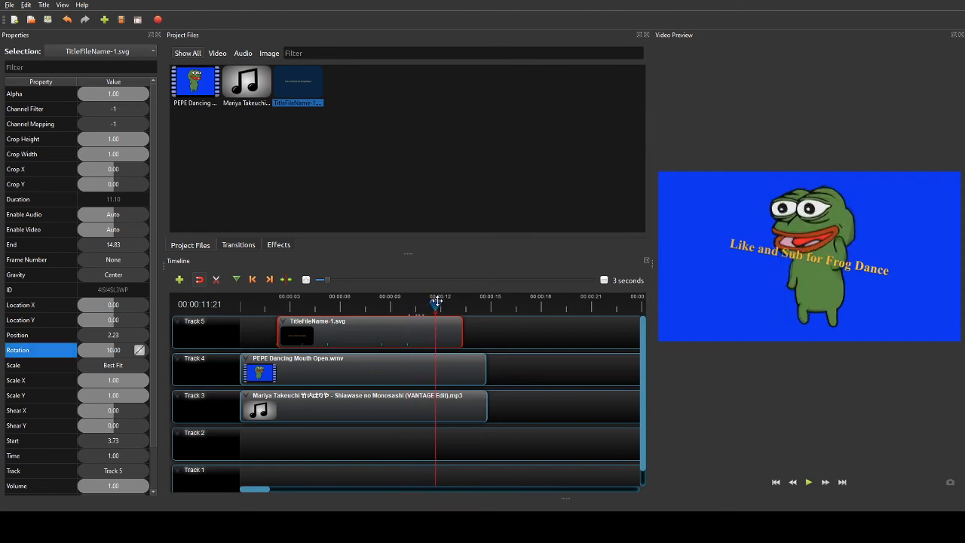
pyautogui.moveTo(112, 354); pyautogui.dragTo(111, 354)
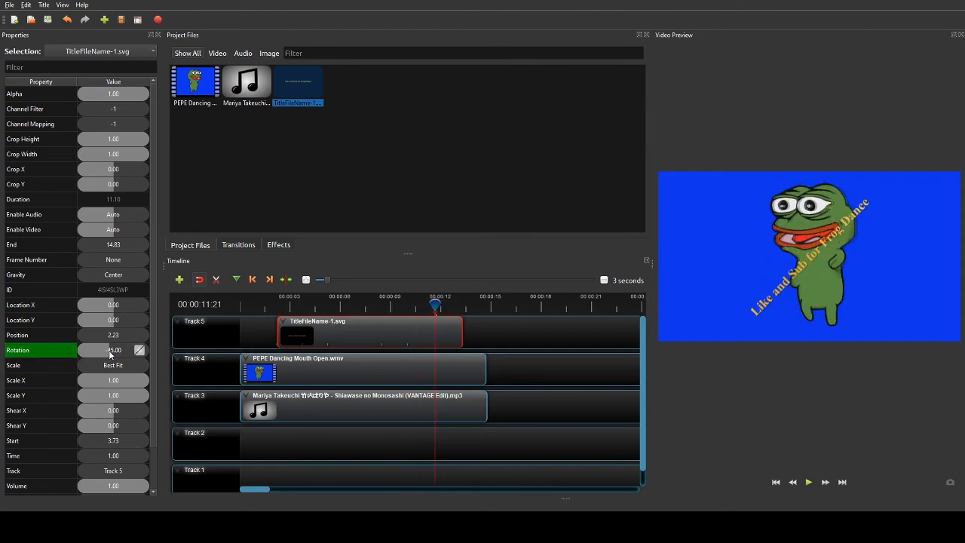
# - Add counter-tilt keyframes at 00:00:12:21 and 00:00:13:06, then play from the start
pyautogui.moveTo(435, 301); pyautogui.dragTo(451, 299)
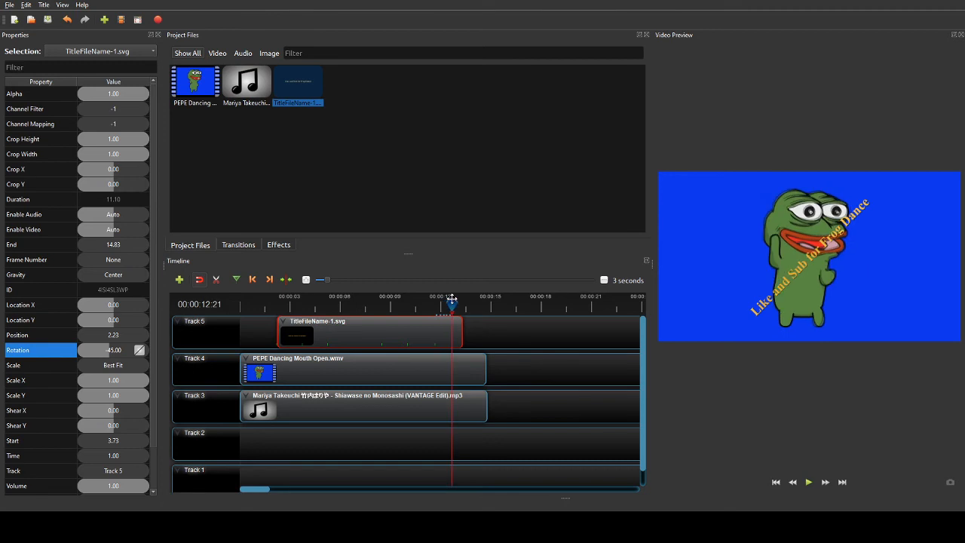
pyautogui.moveTo(105, 353); pyautogui.dragTo(117, 351)
pyautogui.moveTo(452, 305); pyautogui.dragTo(460, 304)
pyautogui.moveTo(112, 357); pyautogui.dragTo(113, 352)
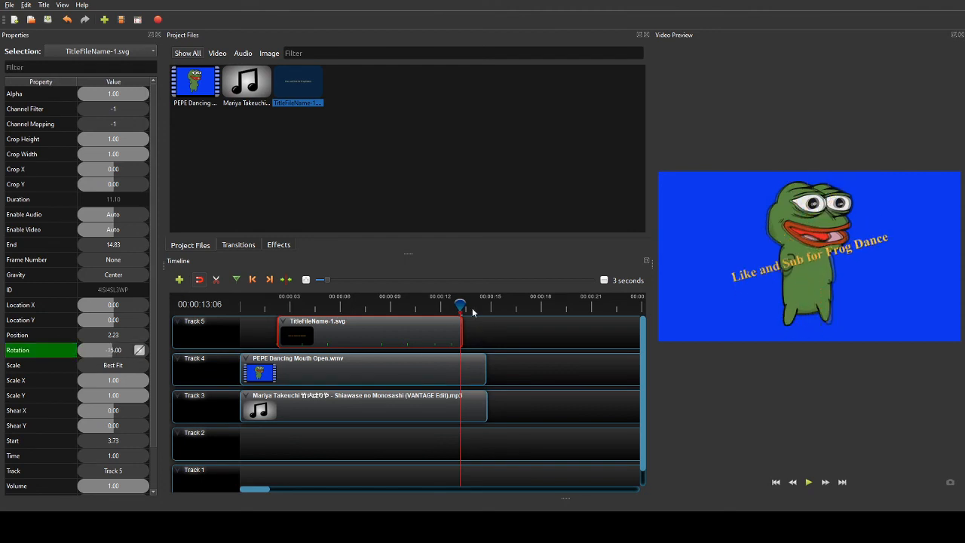
pyautogui.moveTo(461, 303); pyautogui.dragTo(237, 304)
pyautogui.click(808, 481)
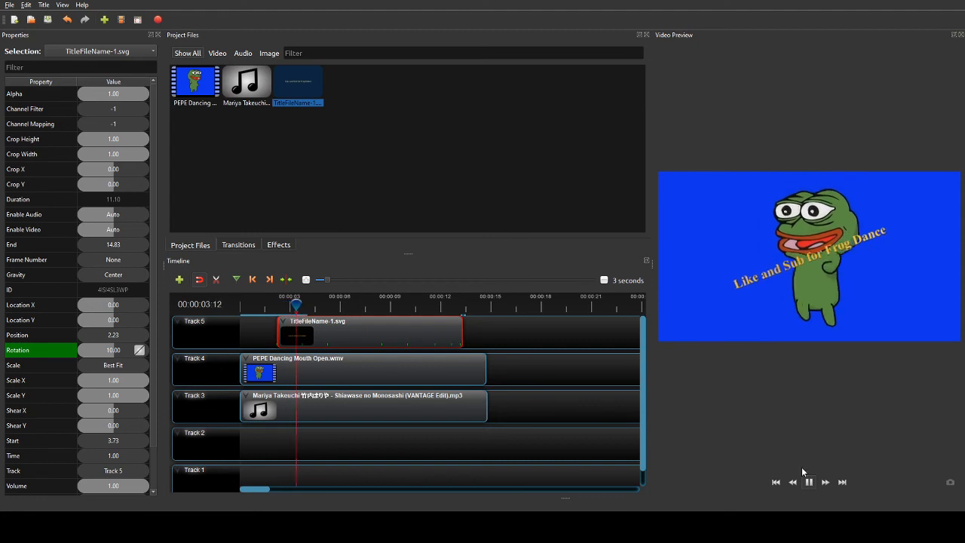
# - Shift the title clip slightly later and extend it to 12.13 seconds, ending at 15.87
pyautogui.press('space')
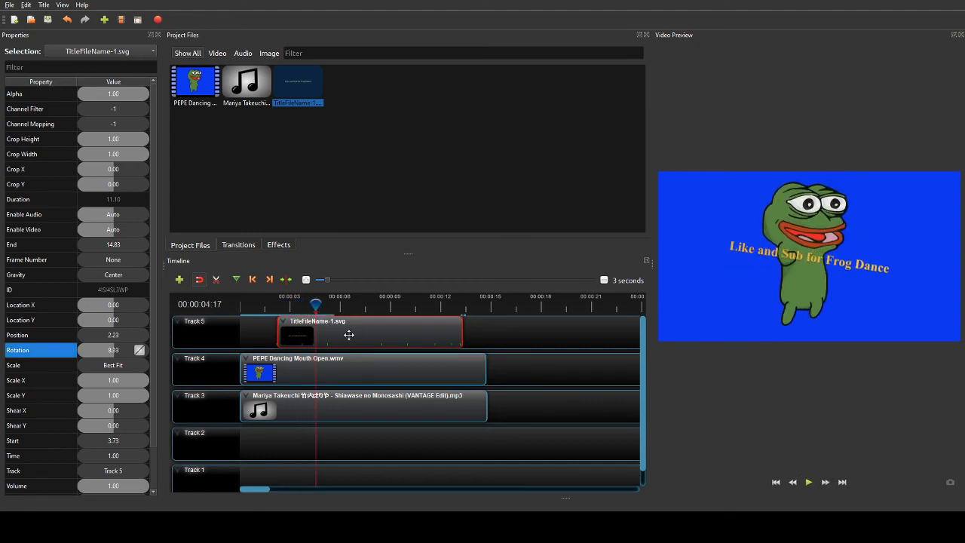
pyautogui.moveTo(346, 333); pyautogui.dragTo(357, 334)
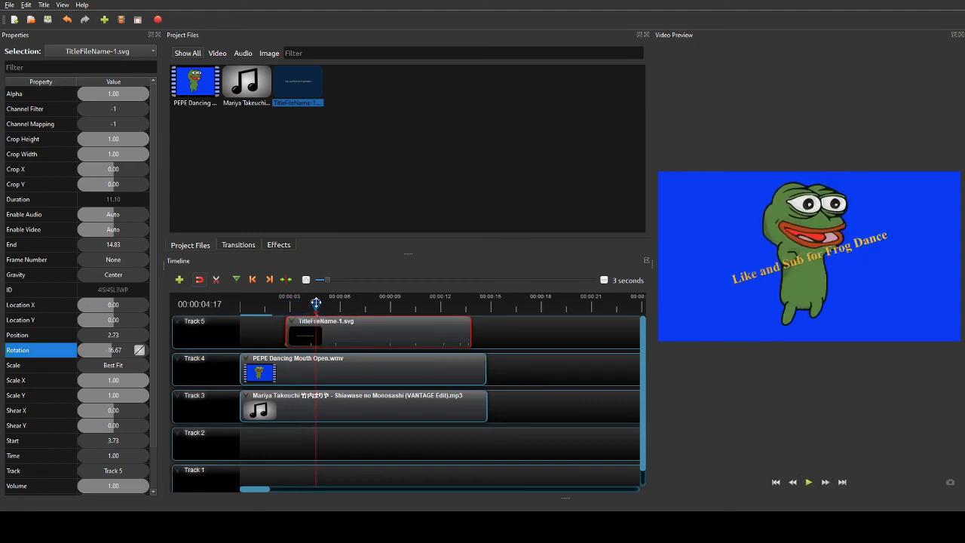
pyautogui.moveTo(315, 304); pyautogui.dragTo(202, 307)
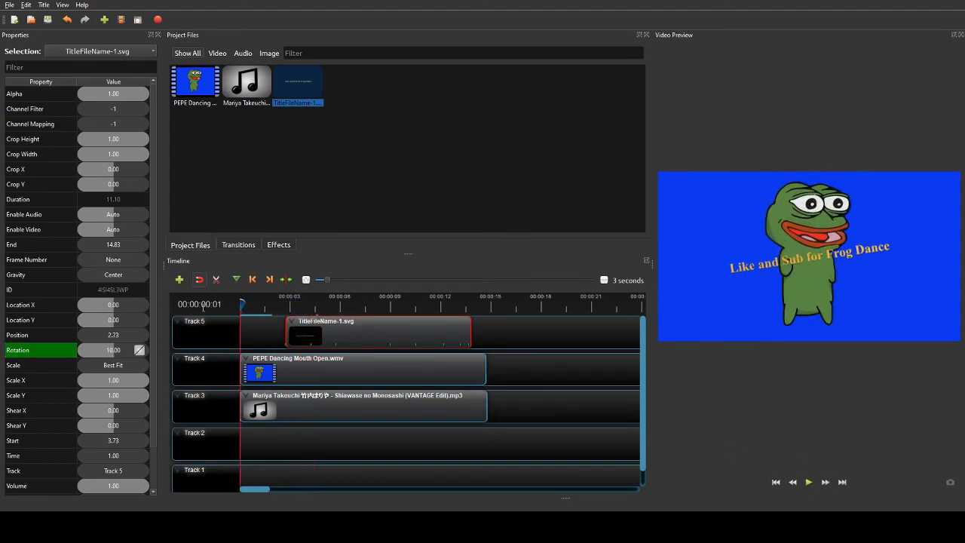
pyautogui.click(808, 482)
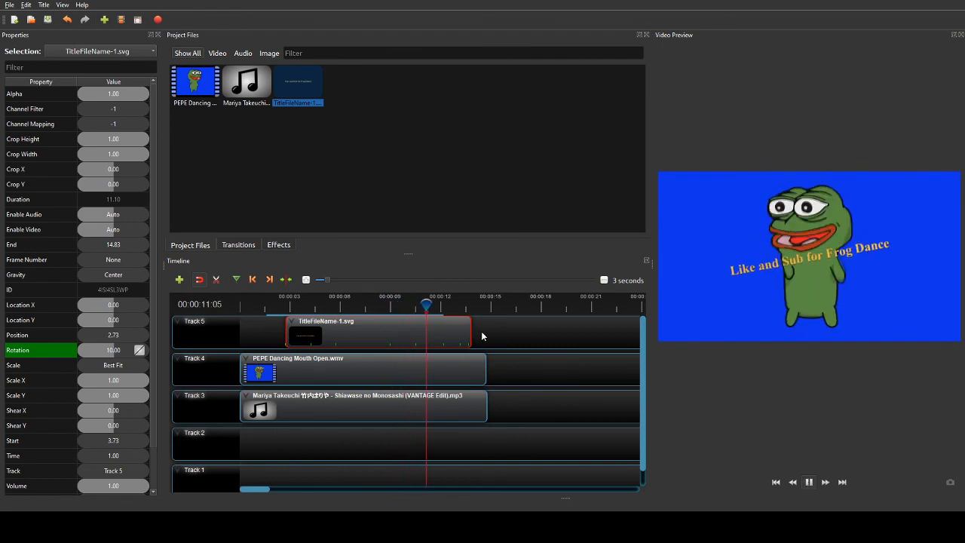
pyautogui.moveTo(476, 333); pyautogui.dragTo(488, 333)
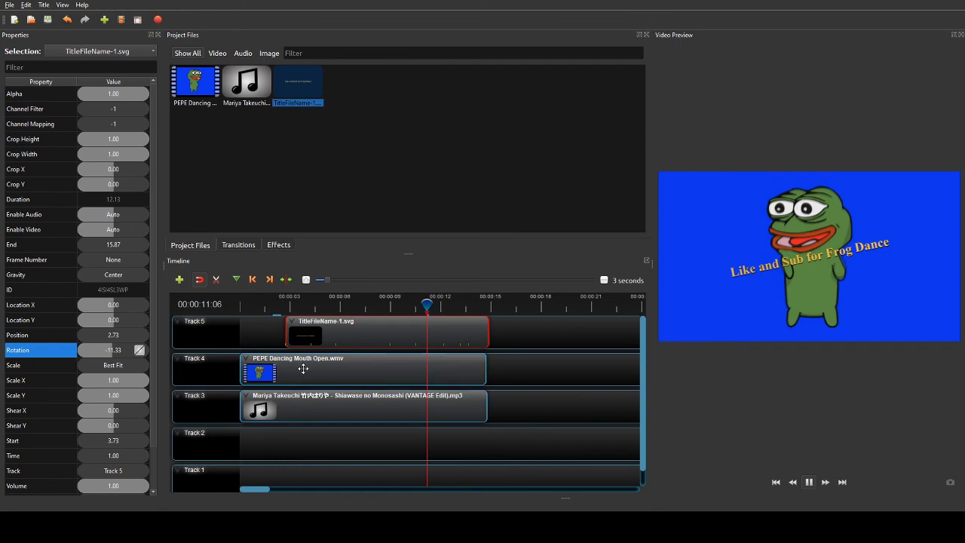
pyautogui.moveTo(426, 305); pyautogui.dragTo(188, 304)
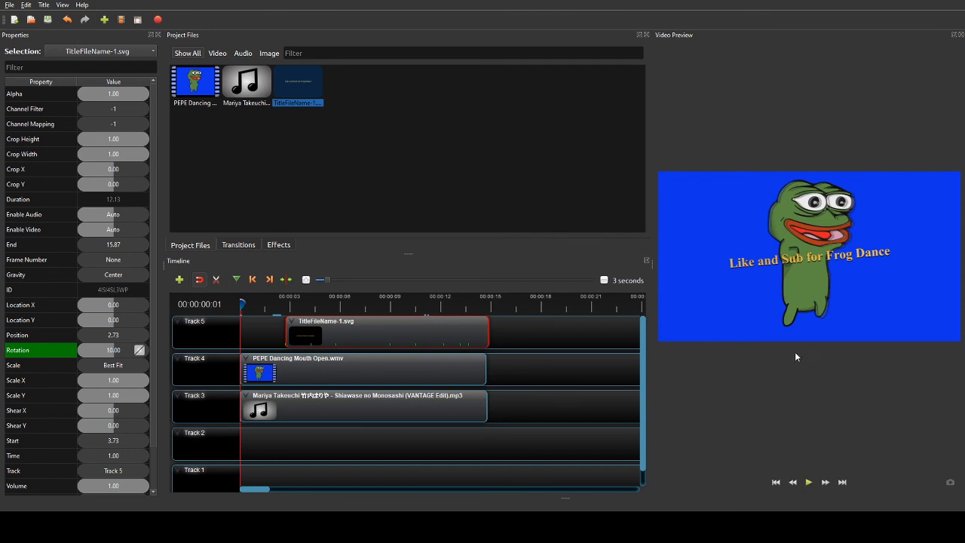
pyautogui.click(814, 486)
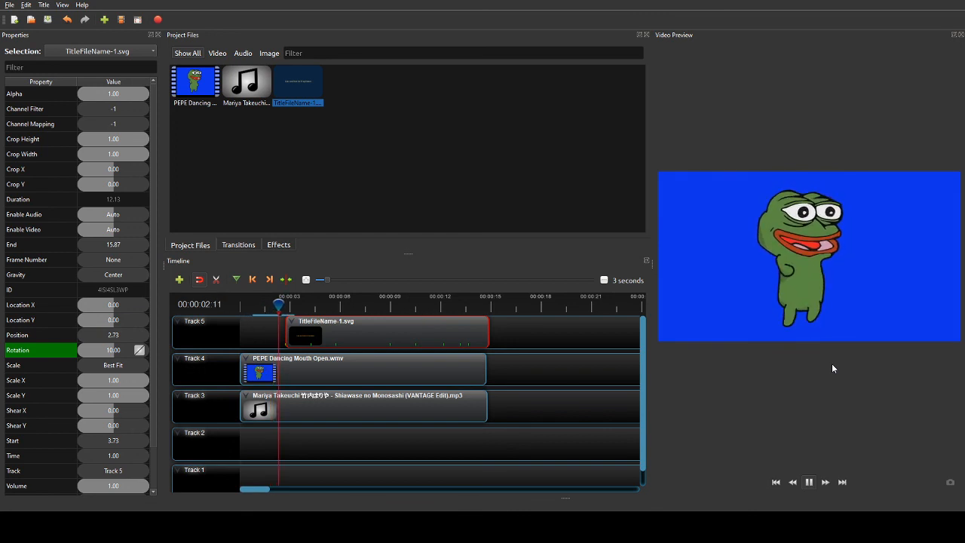
pyautogui.click(809, 482)
pyautogui.moveTo(294, 302); pyautogui.dragTo(218, 299)
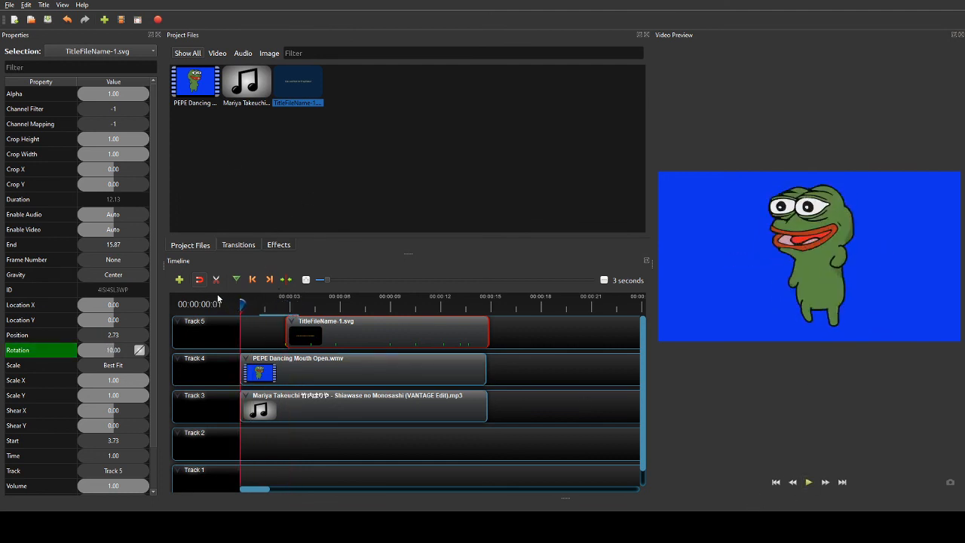
pyautogui.click(808, 482)
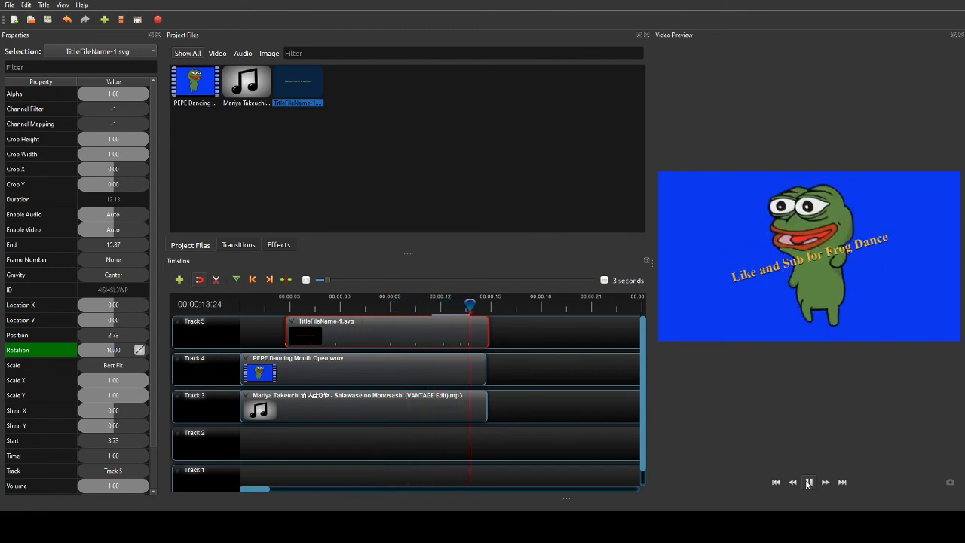
pyautogui.click(807, 483)
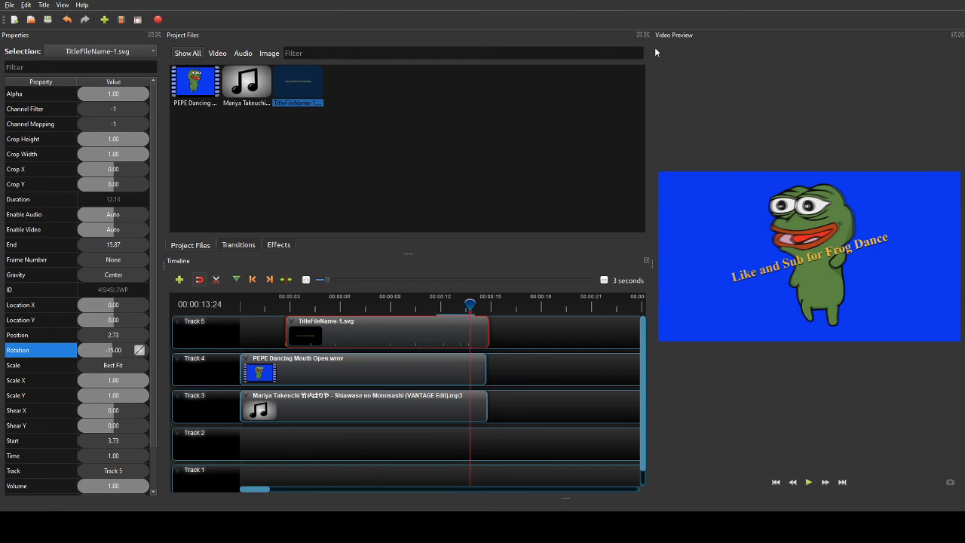
pyautogui.click(383, 173)
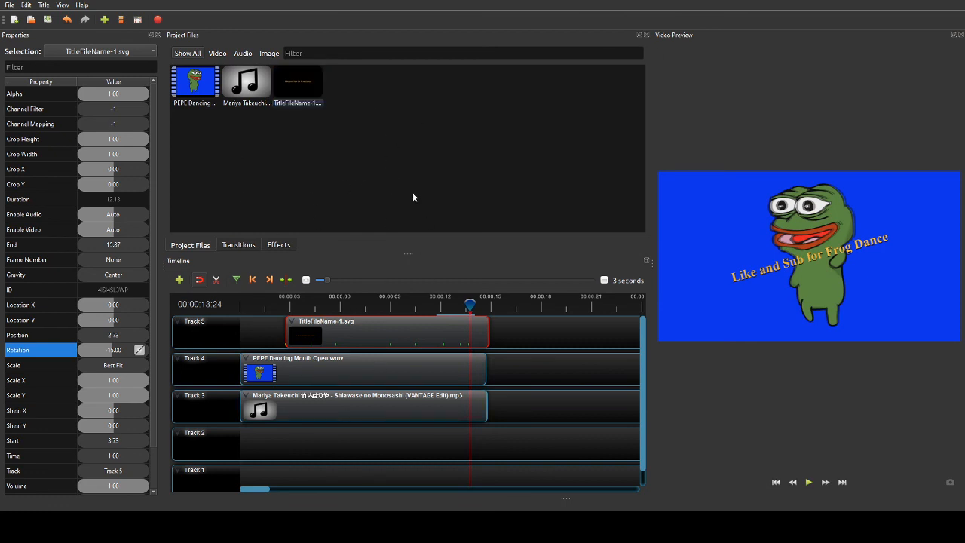